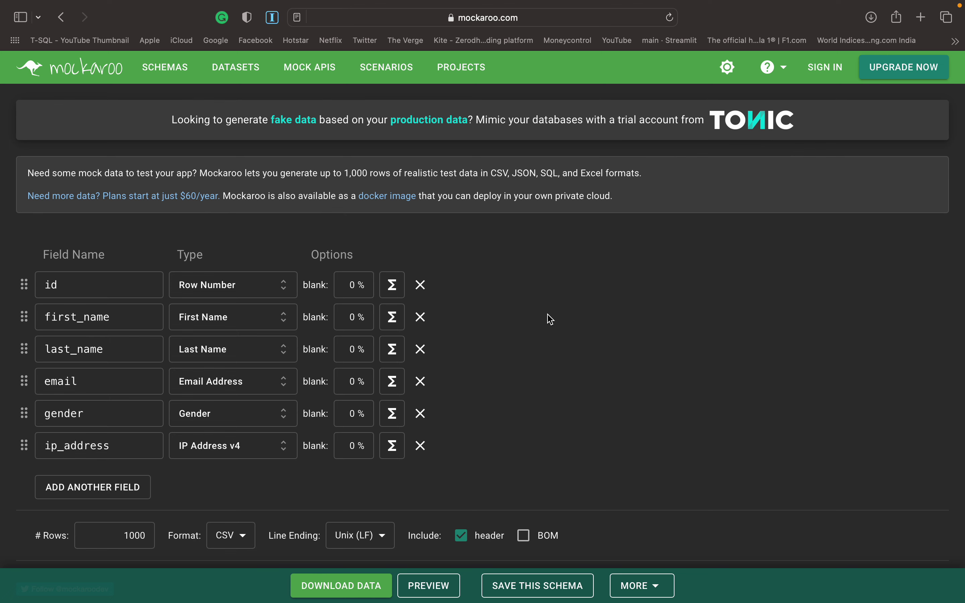
- Add another field to the schema below ip_address and name it age
scroll(551, 319, "down", 3)
scroll(551, 318, "up", 3)
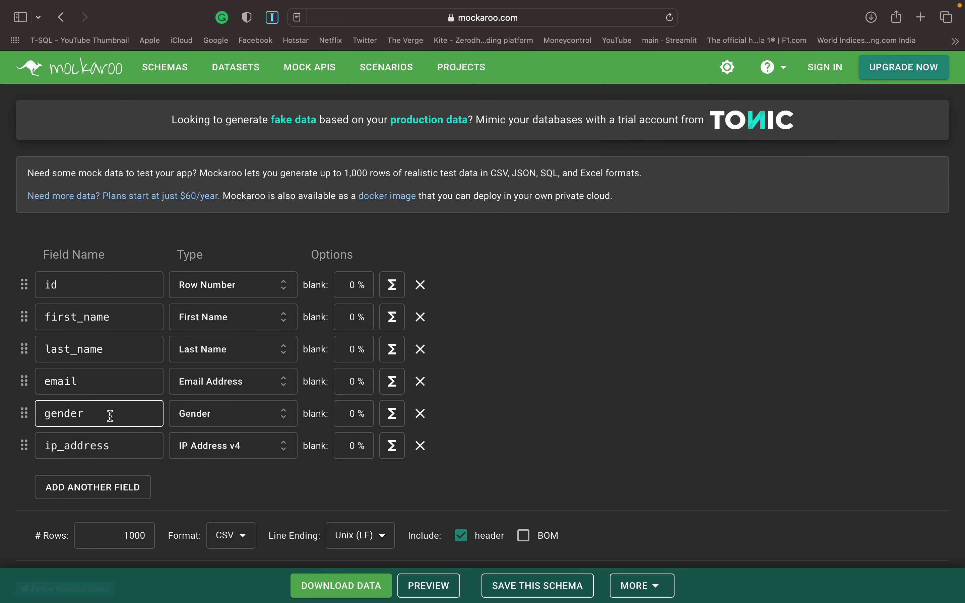
left_click(91, 488)
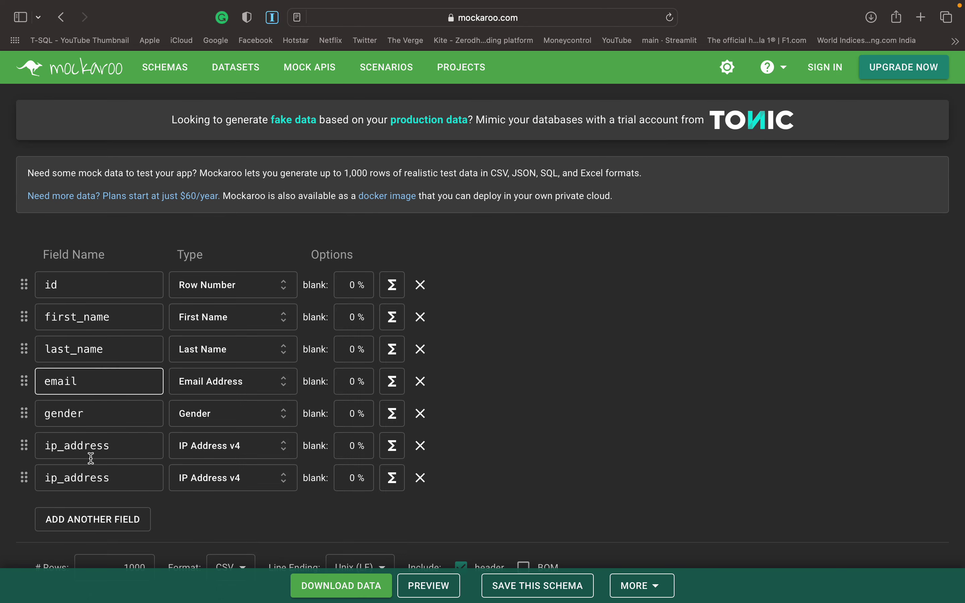
left_click_drag(118, 477, 4, 478)
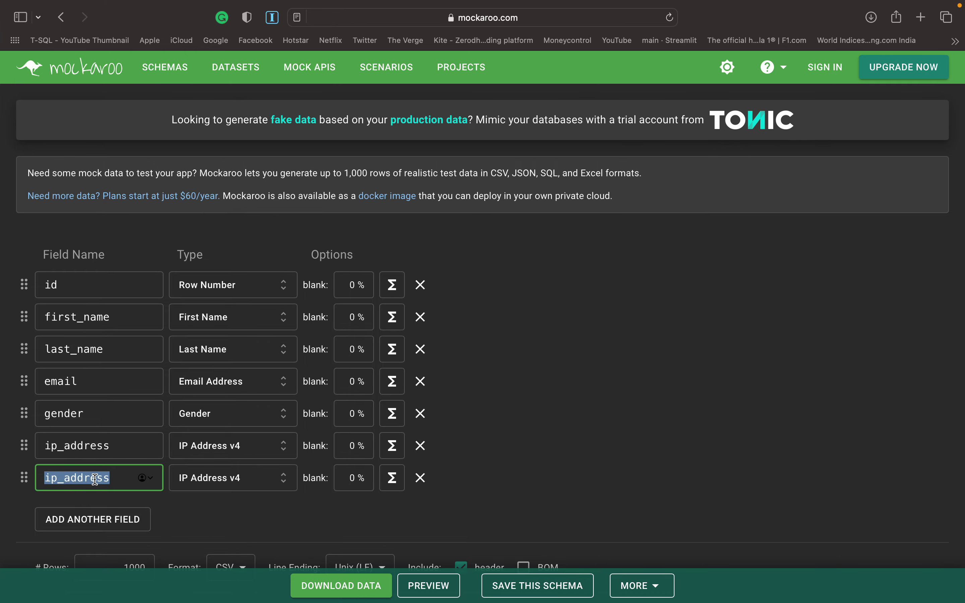
key("BackSpace")
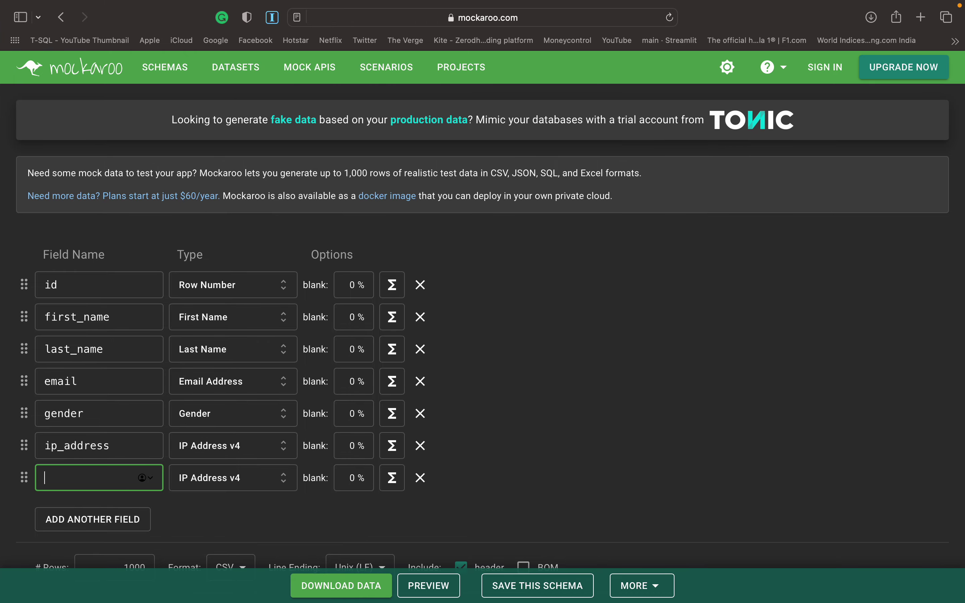
type("emai")
key("BackSpace")
key("BackSpace")
key("BackSpace")
key("BackSpace")
type("age")
- Set the age field's type to Number from the Basic category
left_click(286, 482)
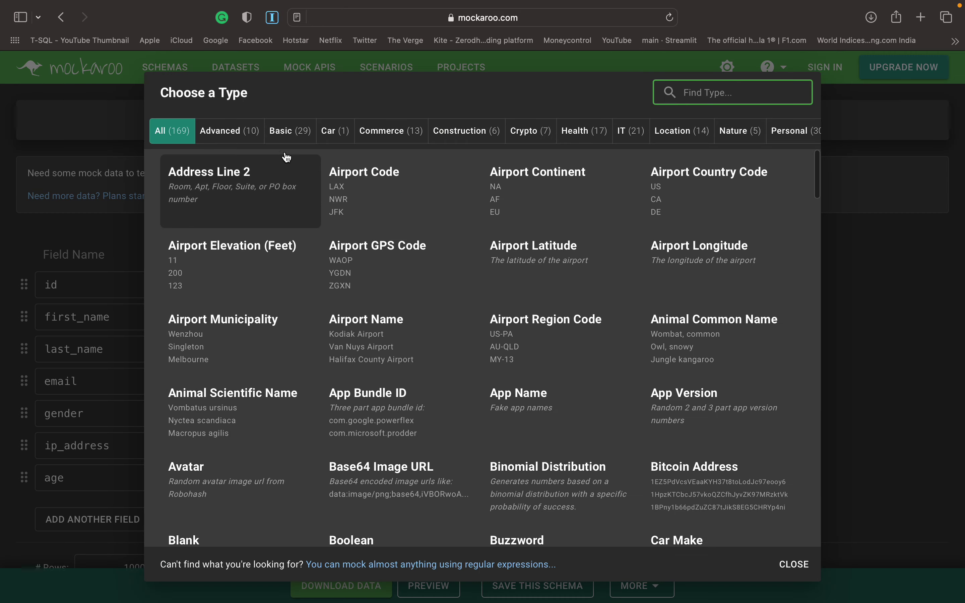
left_click(284, 127)
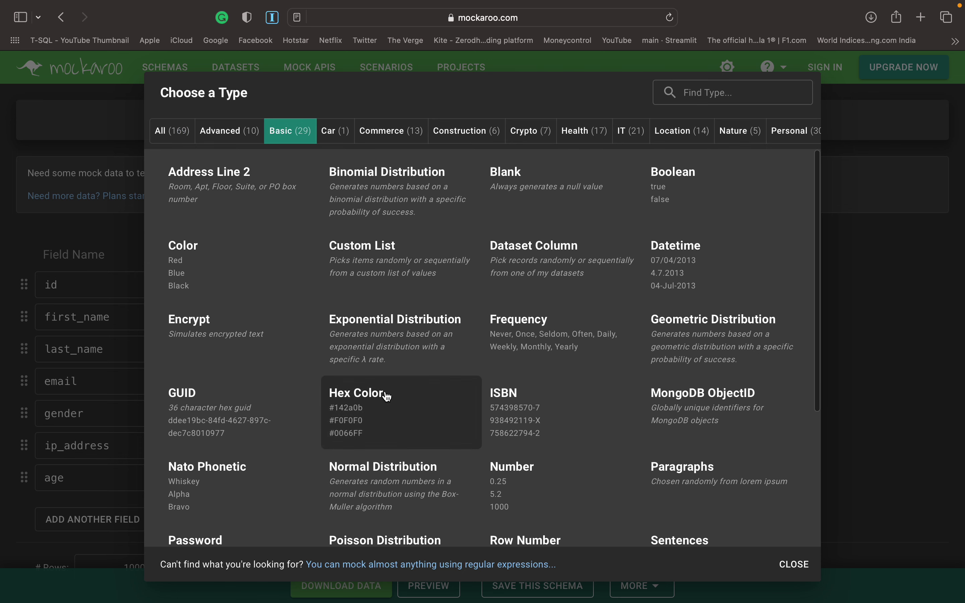
scroll(355, 343, "down", 3)
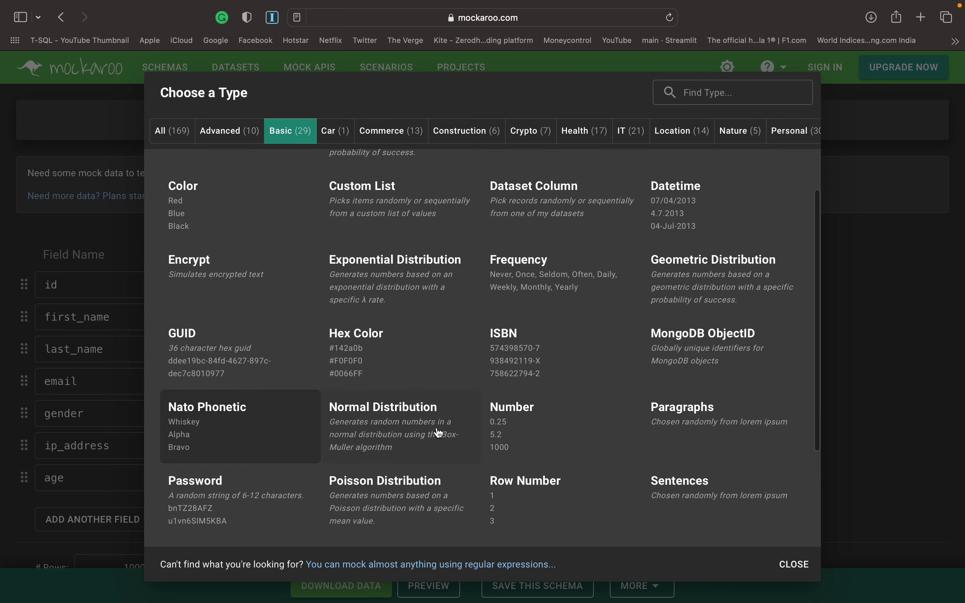
left_click(519, 429)
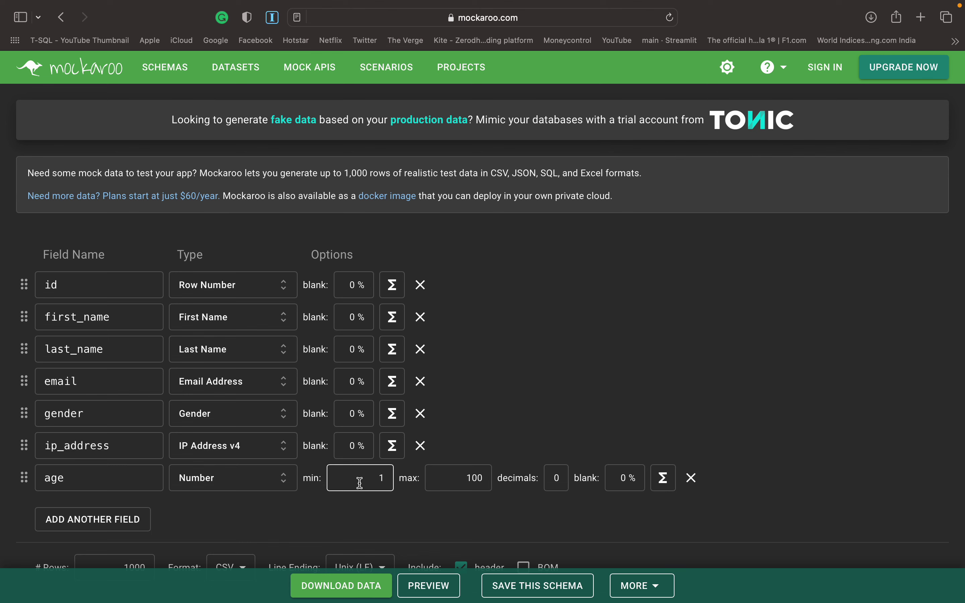
- Set the age field's maximum value to 120, keeping the minimum at 1
left_click(384, 480)
key("BackSpace")
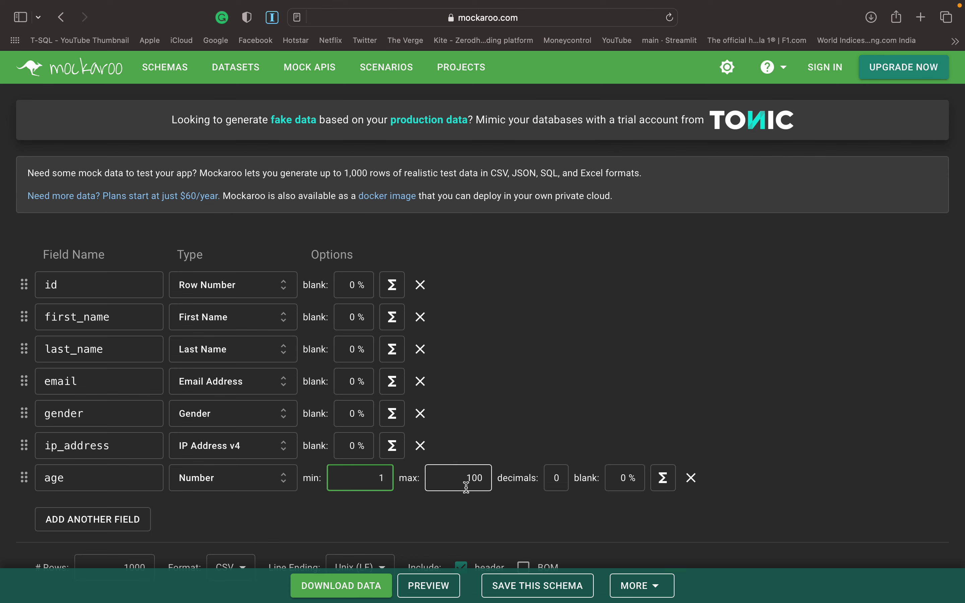
left_click(478, 479)
key("BackSpace")
key("BackSpace")
type("20")
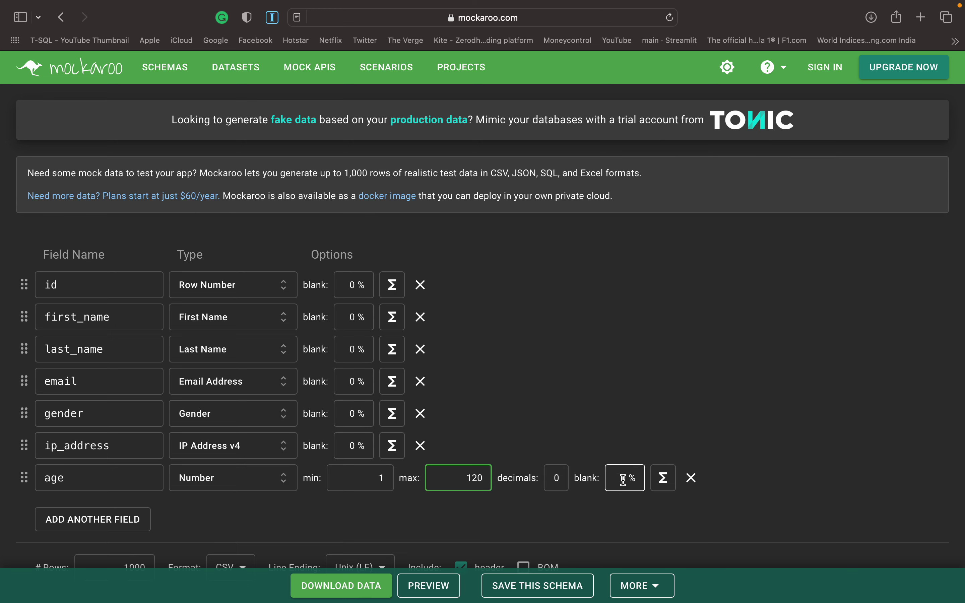
- Review the formula syntax reference for the age field and close it without entering a formula
left_click(663, 477)
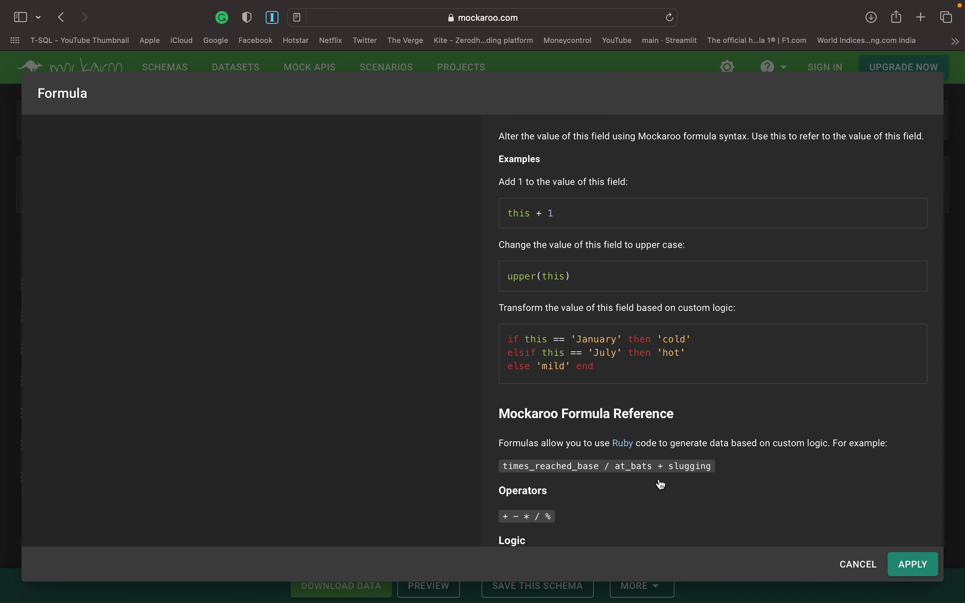
scroll(662, 484, "down", 7)
scroll(662, 484, "up", 7)
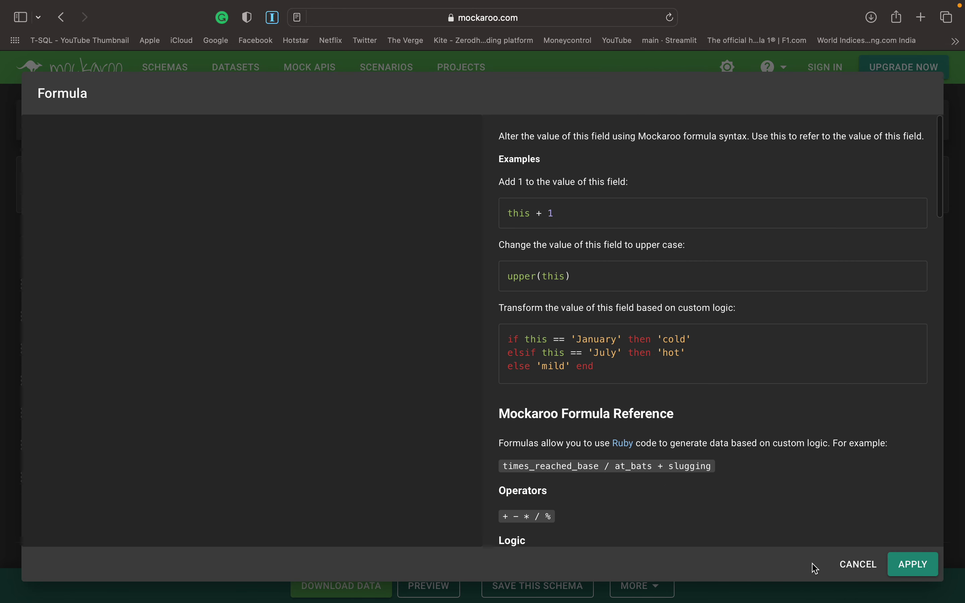
left_click(895, 566)
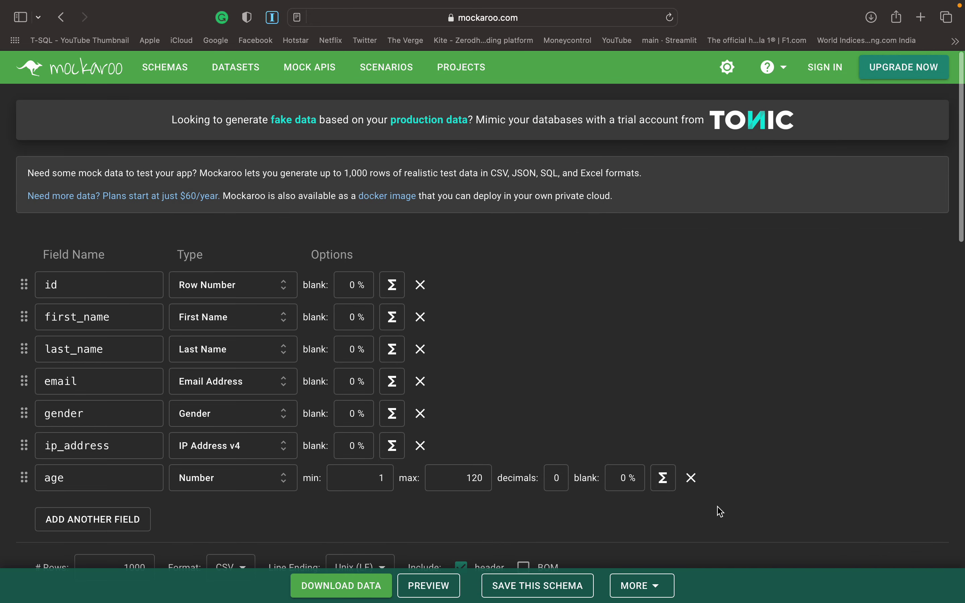
- Set the number of rows to 10000000
scroll(720, 512, "down", 3)
scroll(722, 512, "up", 1)
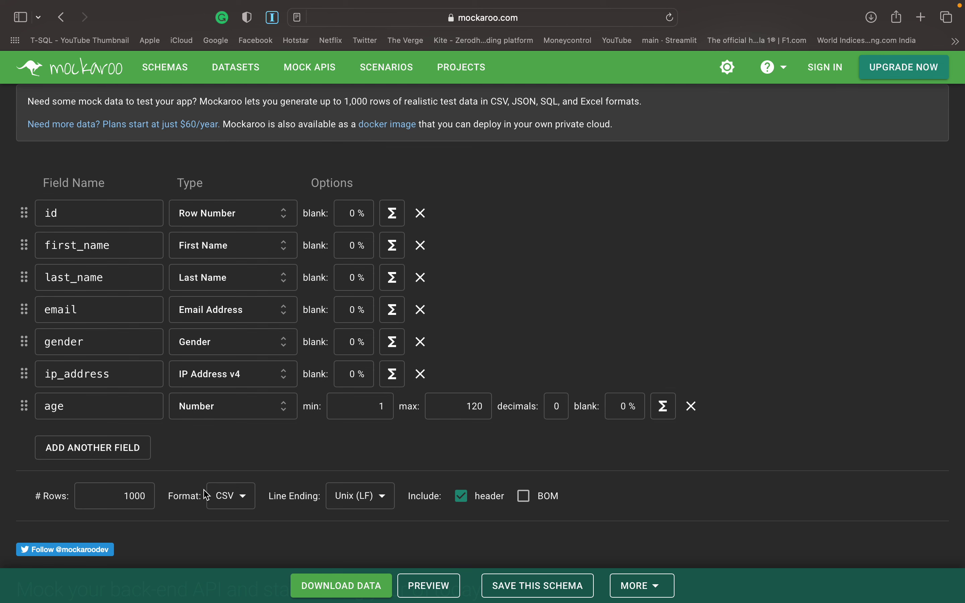
left_click_drag(119, 495, 182, 496)
type("10000000")
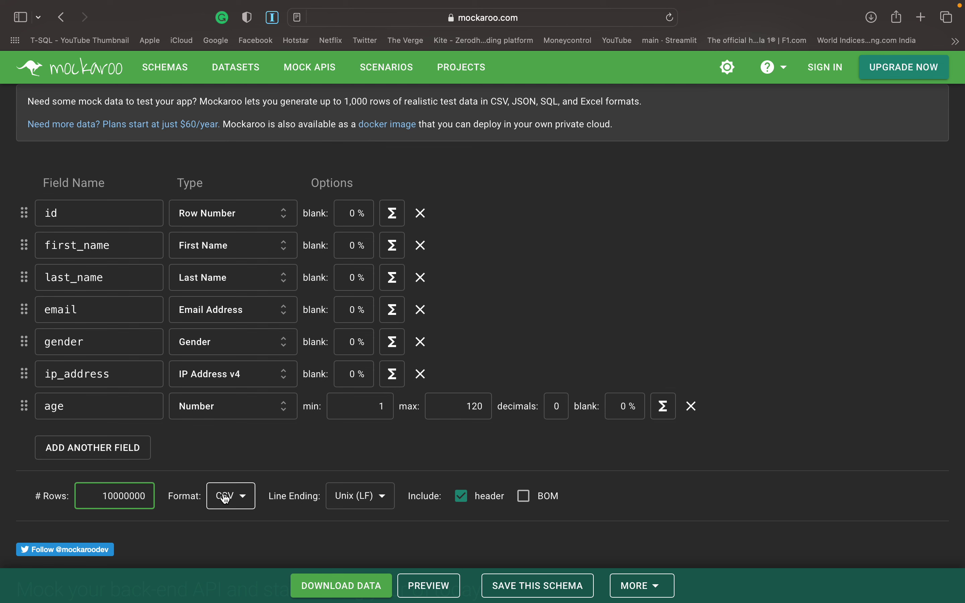
- Clear the row count and set the output format to SQL
left_click_drag(150, 495, 97, 495)
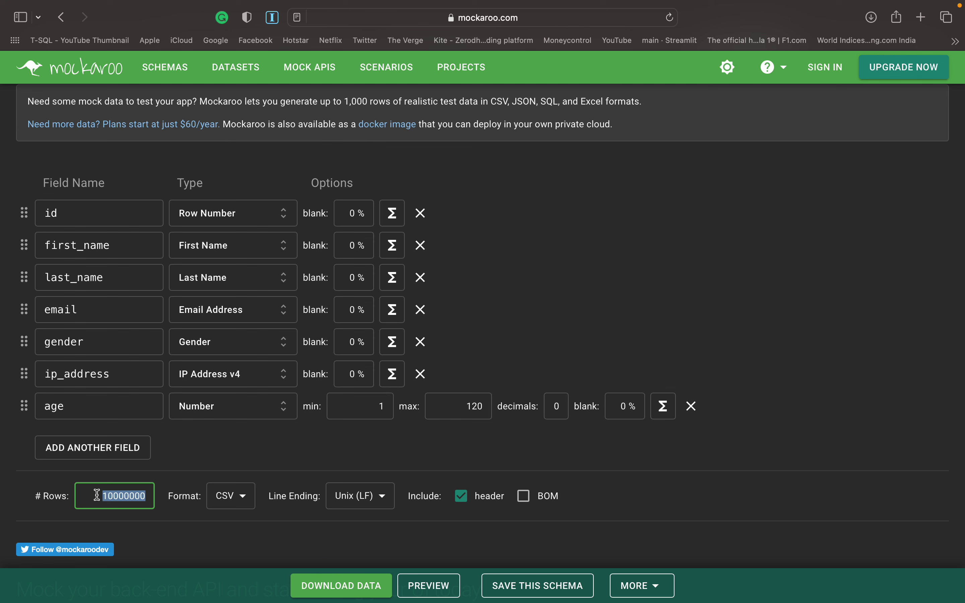
key("BackSpace")
left_click(229, 498)
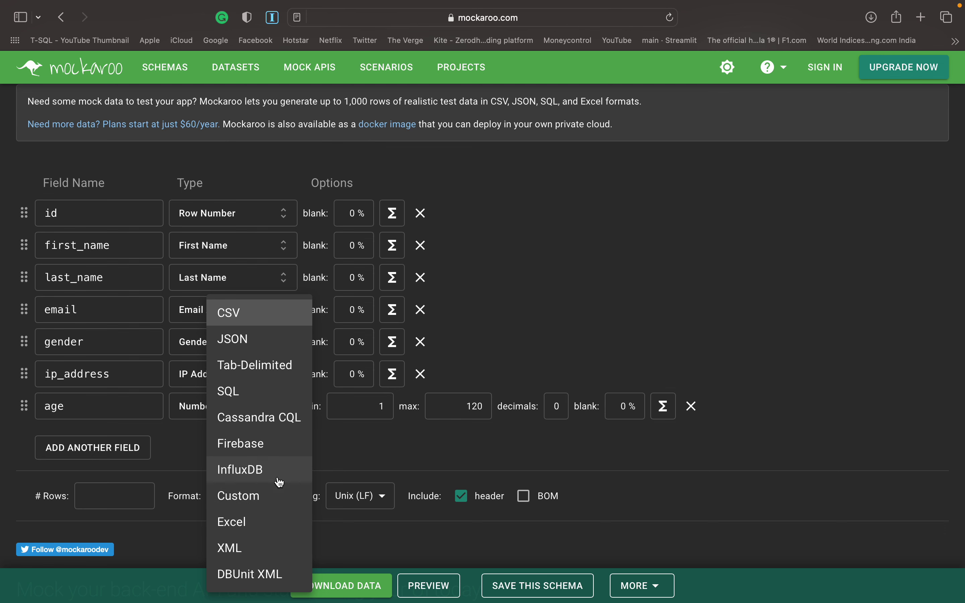
left_click(245, 394)
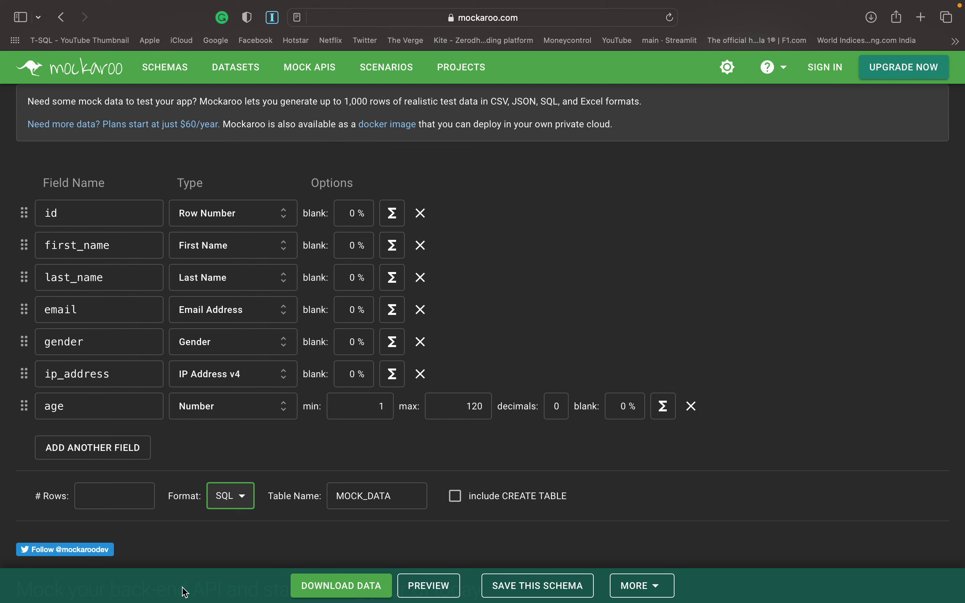
- Name the SQL table students and include the CREATE TABLE statement in the output
left_click_drag(399, 496, 323, 491)
left_click(323, 492)
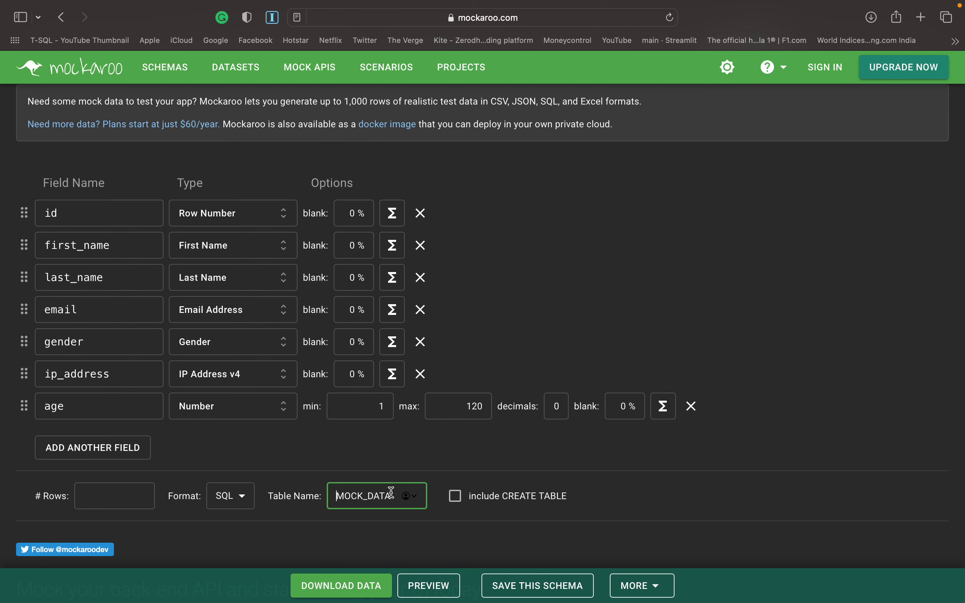
left_click_drag(392, 496, 320, 492)
type("students")
left_click(455, 503)
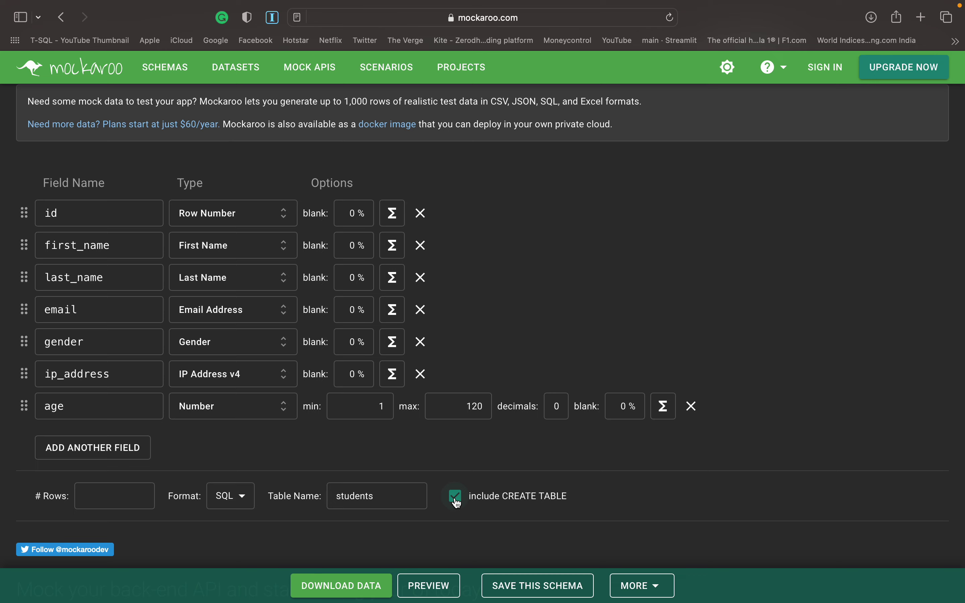
- Preview the generated SQL, select the whole script from the create table statement to the last insert, and close the preview
left_click(431, 585)
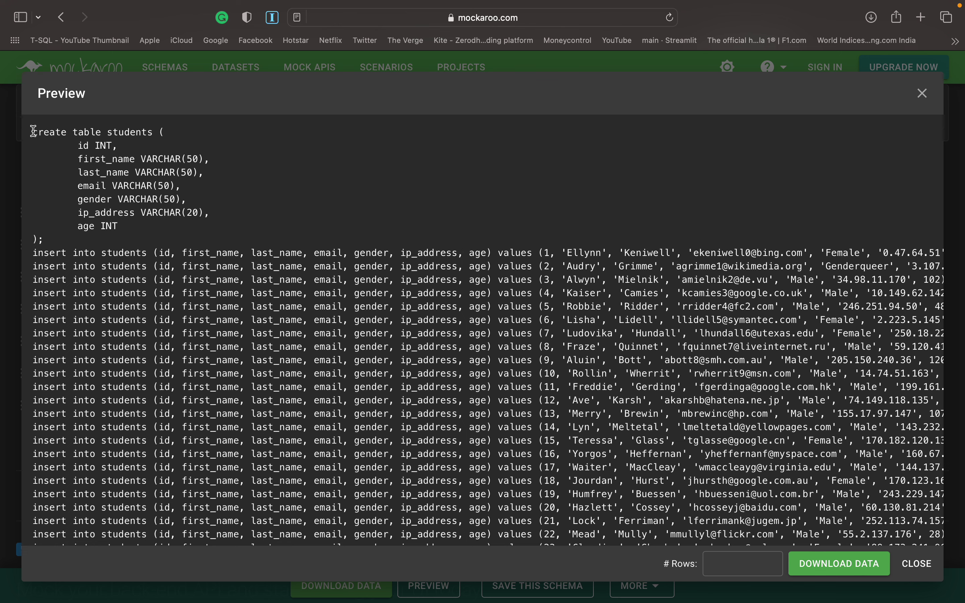
left_click_drag(34, 131, 889, 526)
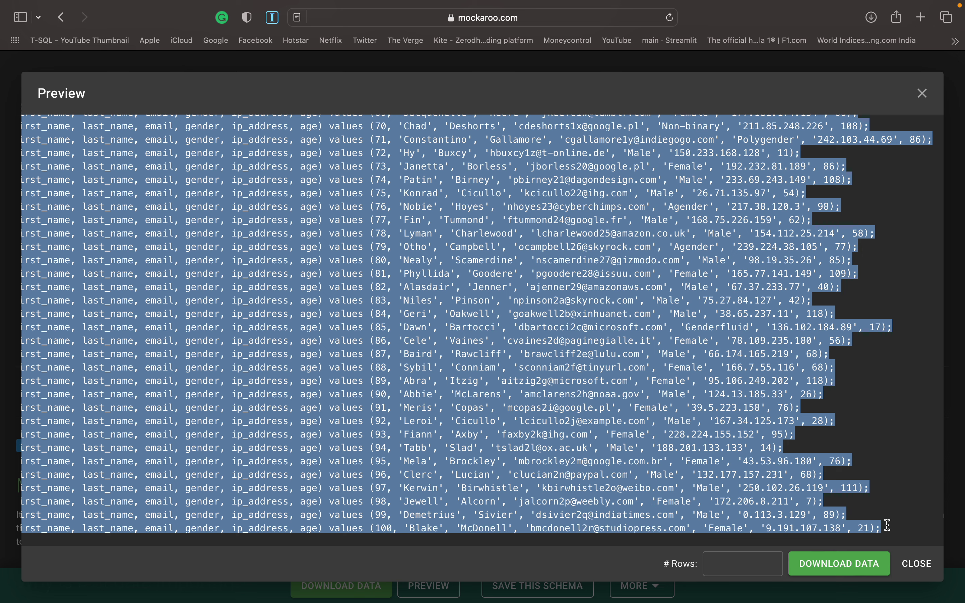
left_click(917, 563)
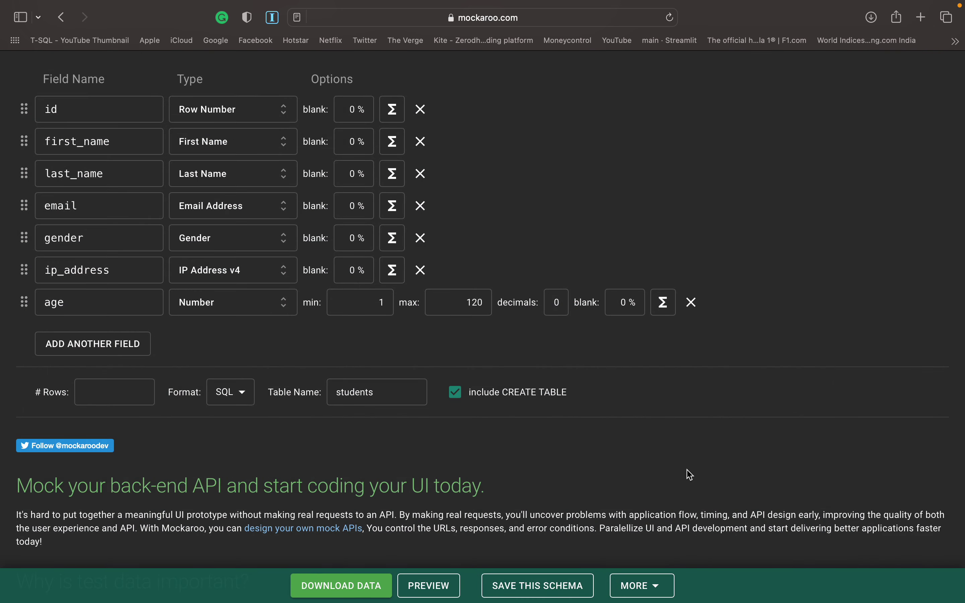
- Review the available output formats for the generated data, leaving SQL selected
scroll(588, 413, "up", 5)
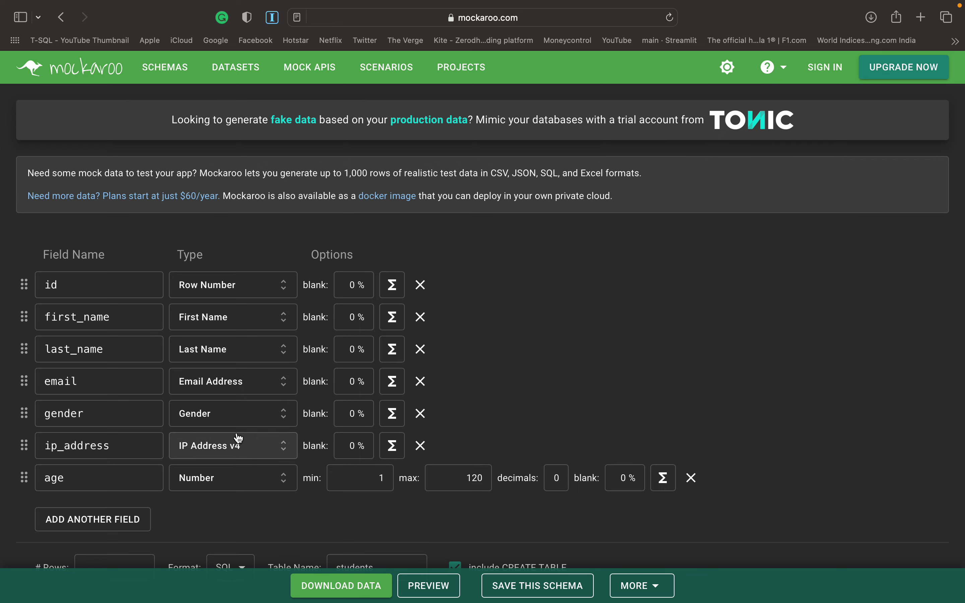
scroll(235, 466, "down", 2)
left_click(231, 517)
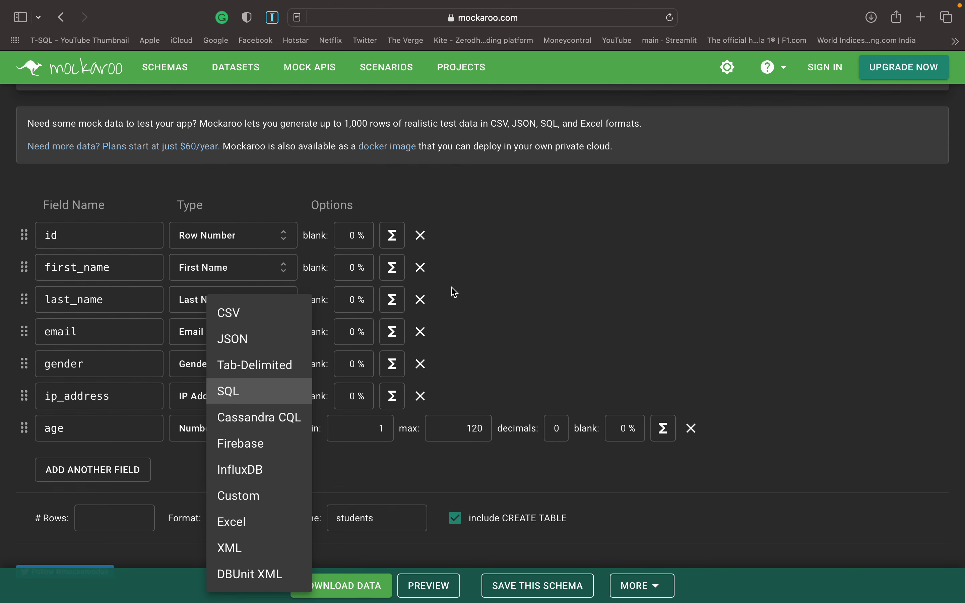
left_click(478, 311)
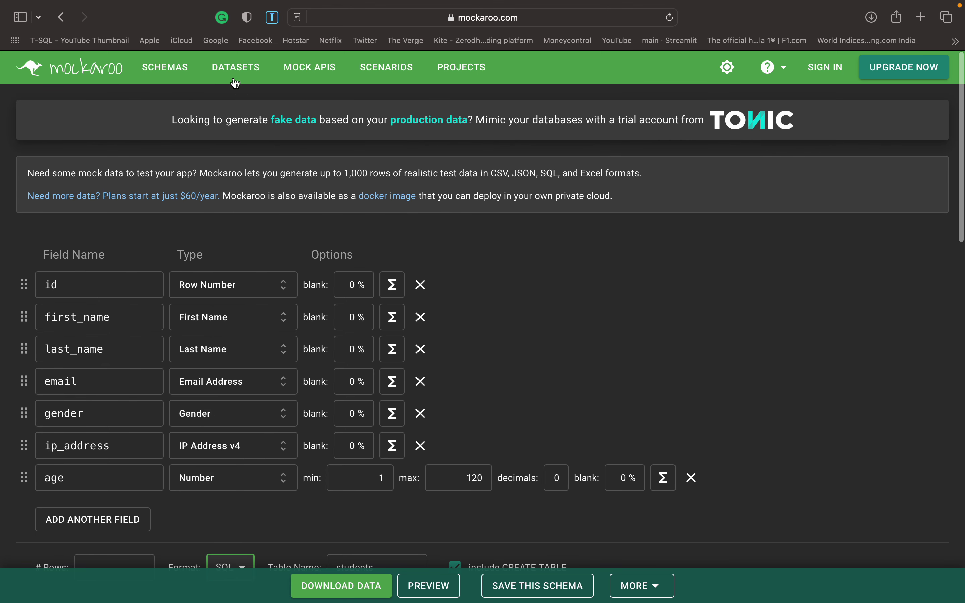
- Browse the Schemas, Datasets, Mock APIs and Scenarios pages and return to the schema generator's home page
left_click(171, 68)
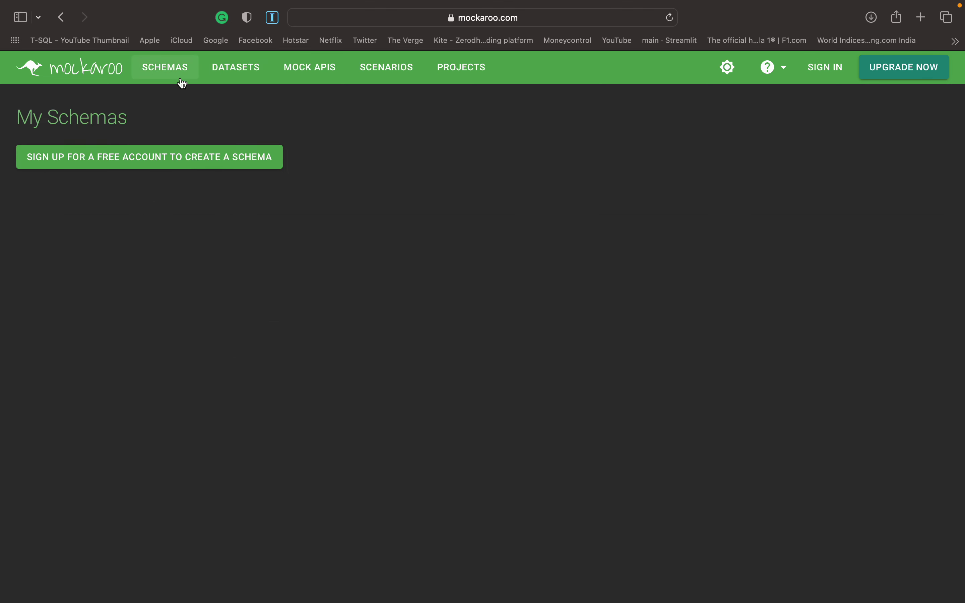
left_click(243, 71)
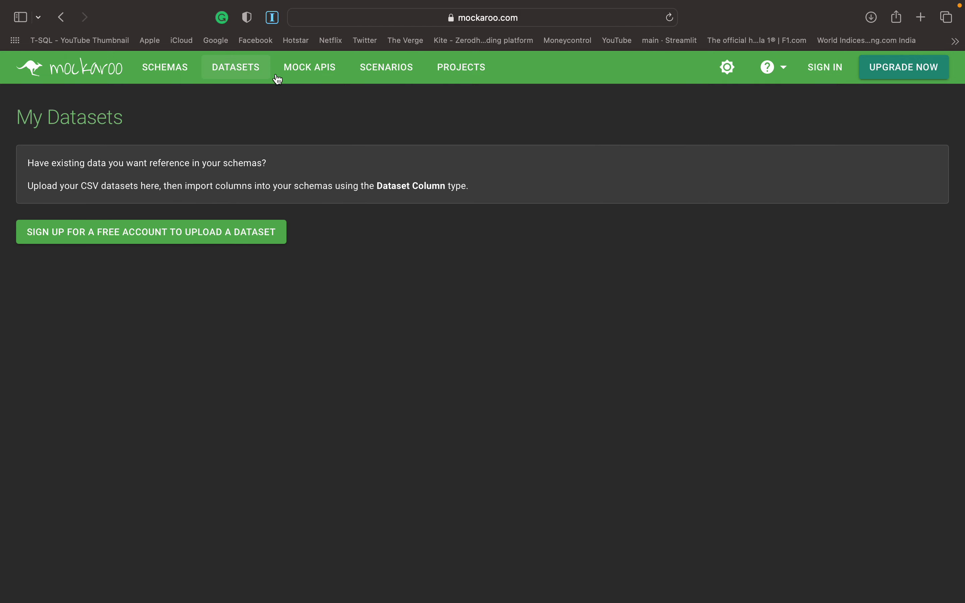
left_click(300, 65)
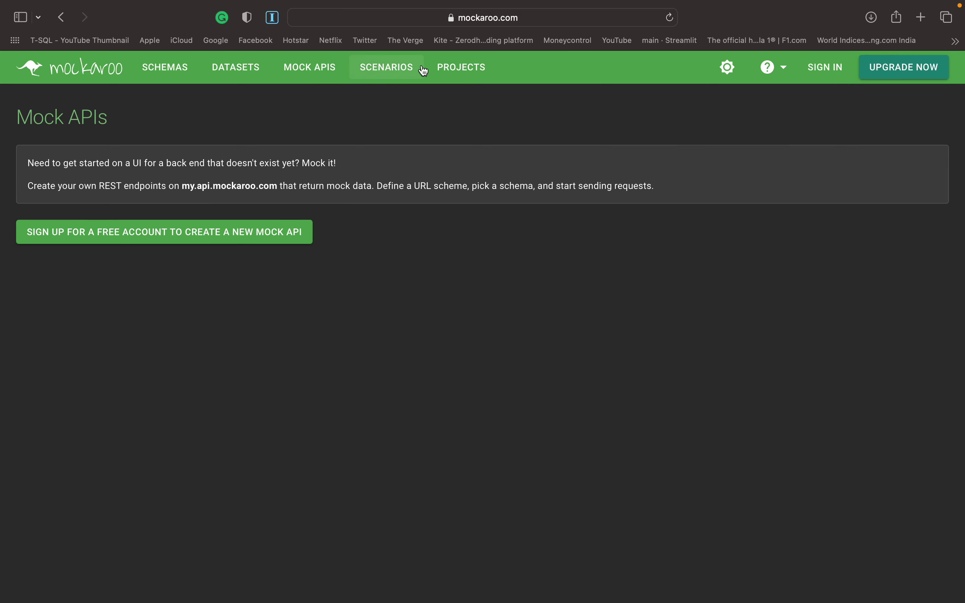
left_click(398, 72)
left_click(438, 66)
left_click(398, 71)
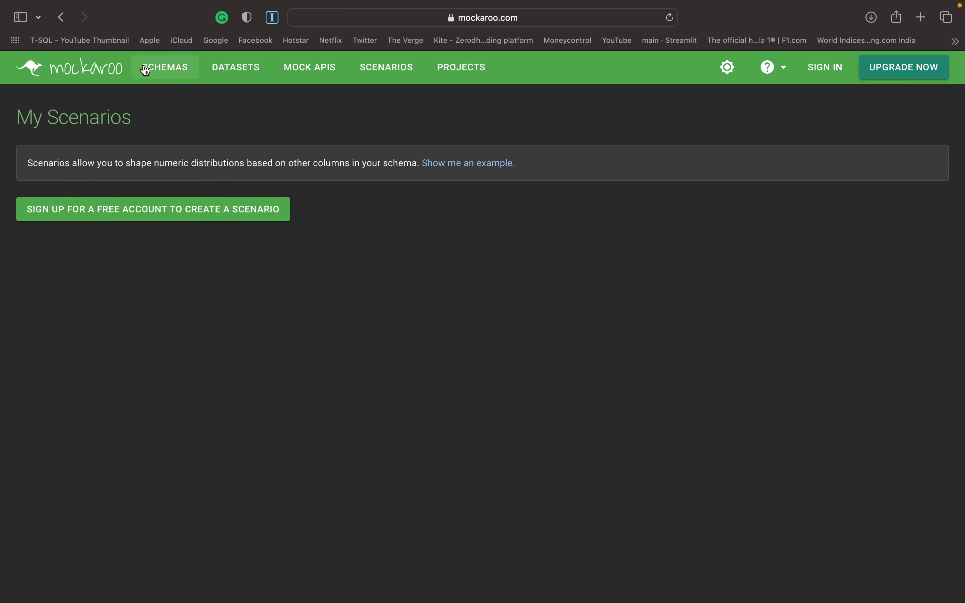
left_click(166, 66)
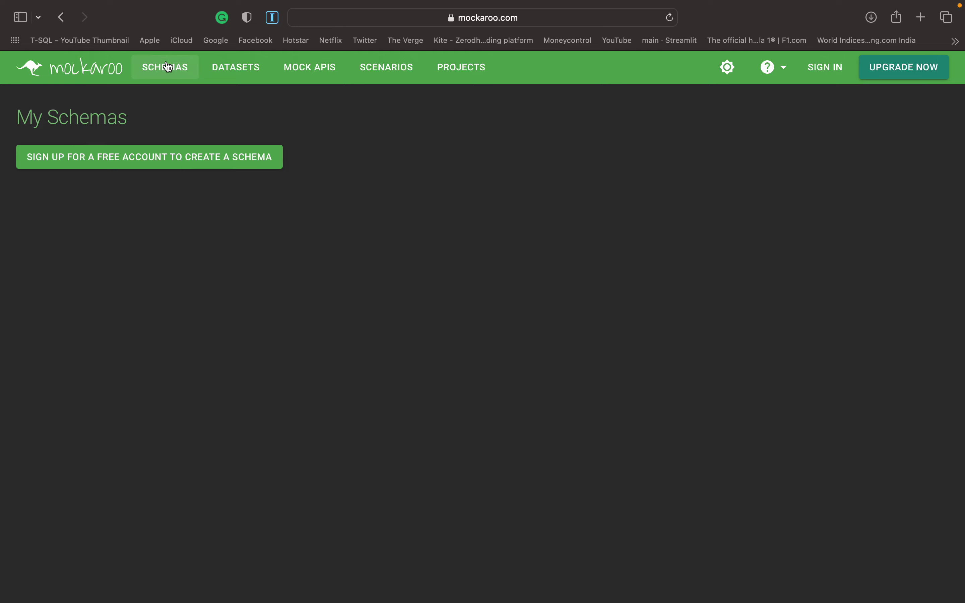
left_click(87, 74)
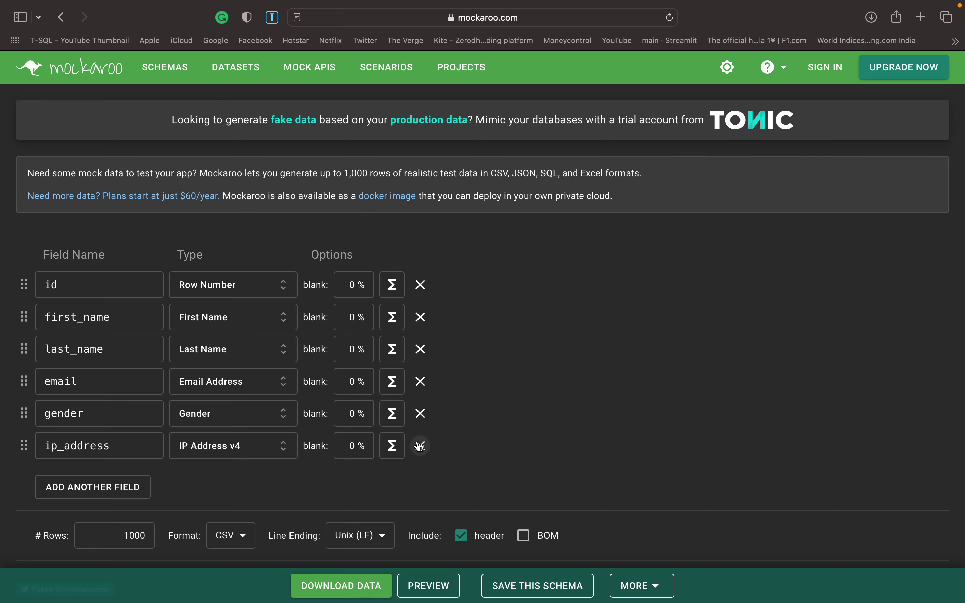
scroll(420, 446, "down", 5)
scroll(420, 445, "up", 5)
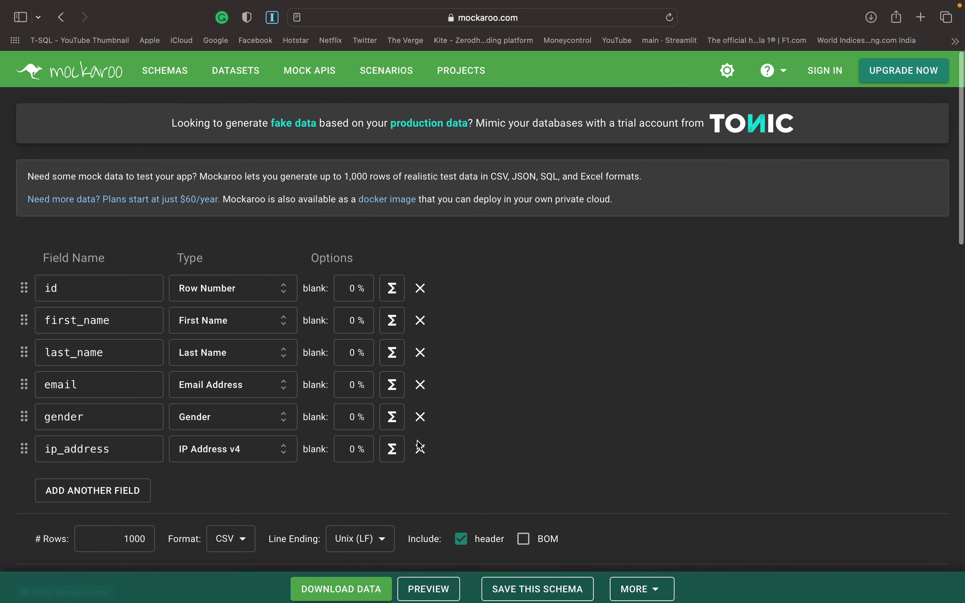
scroll(419, 445, "down", 3)
scroll(420, 446, "up", 3)
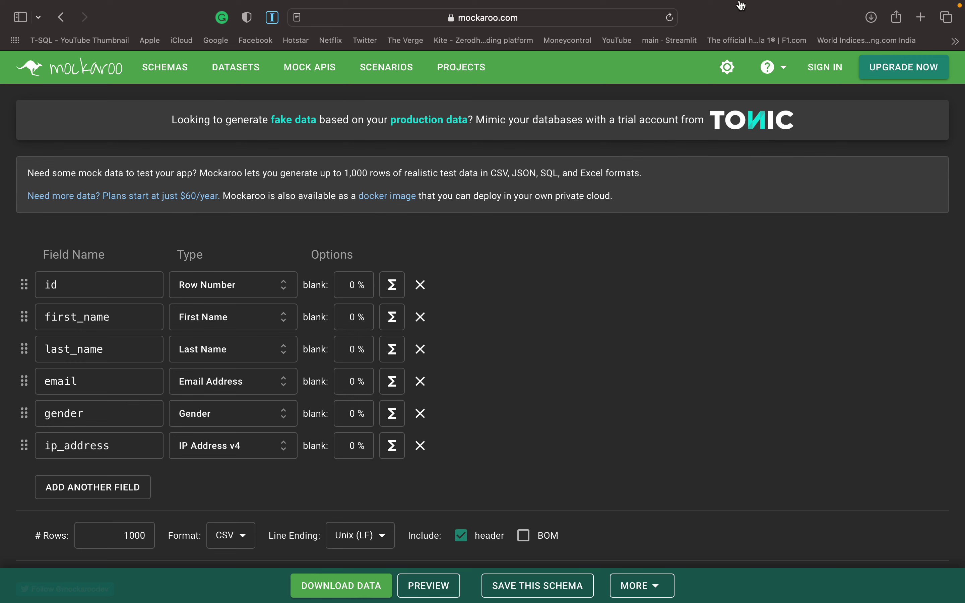
mouse_move(740, 4)
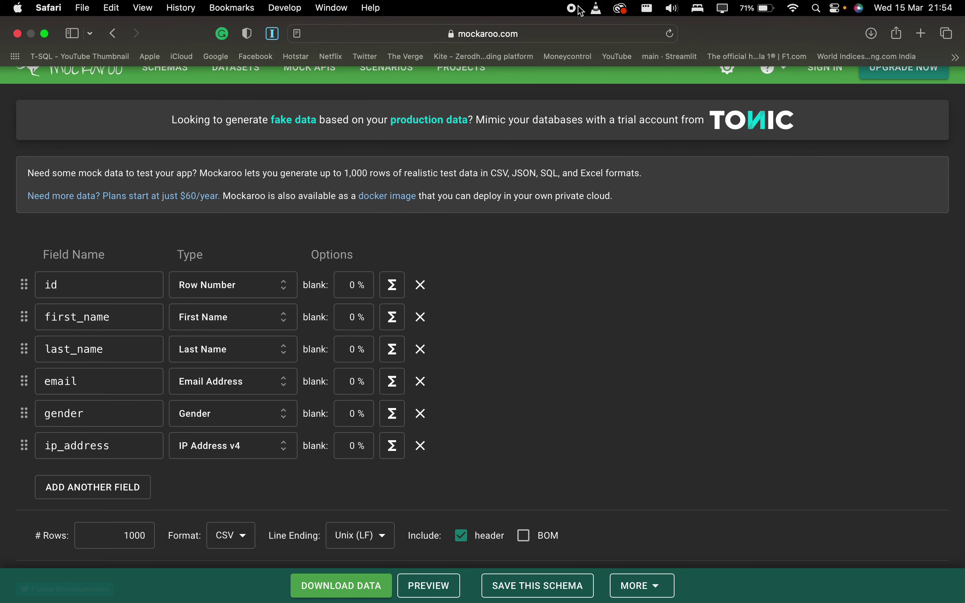